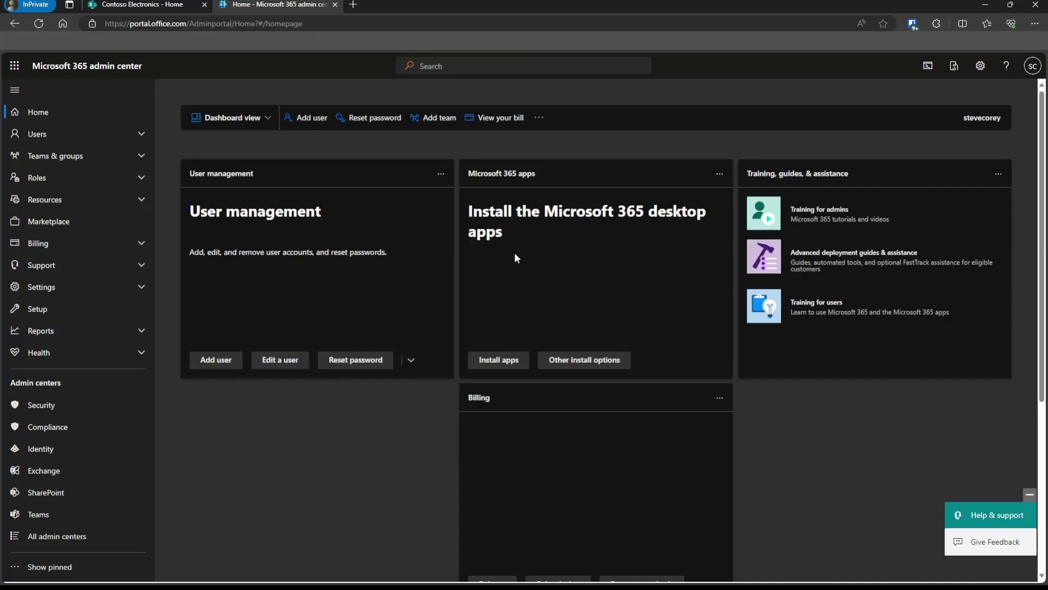
# - Review the 38 published bookmarks under Search & intelligence, then go to the Contoso Electronics SharePoint site
pyautogui.click(141, 287)
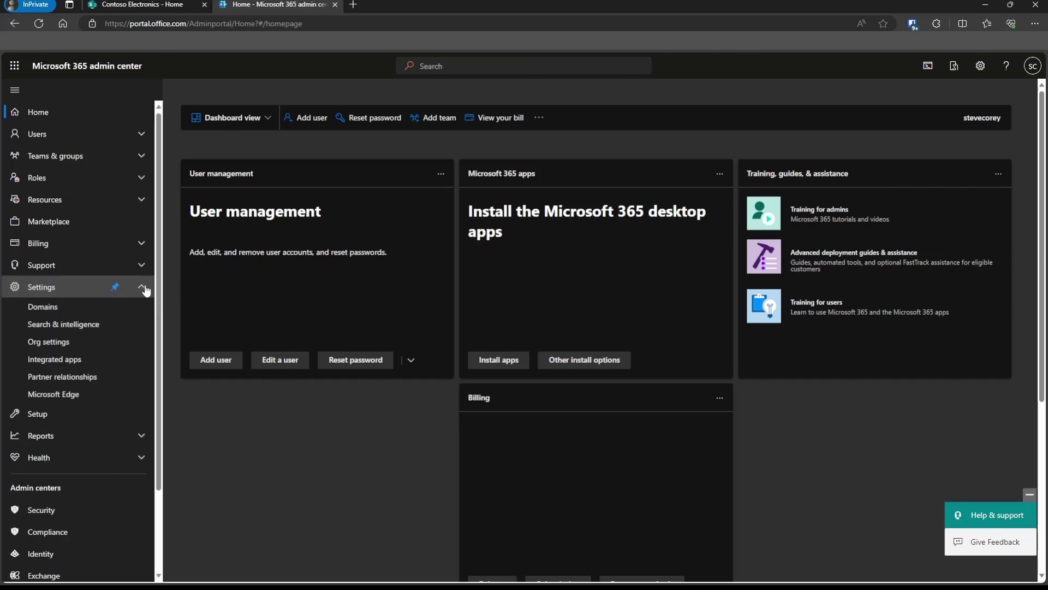
pyautogui.click(84, 325)
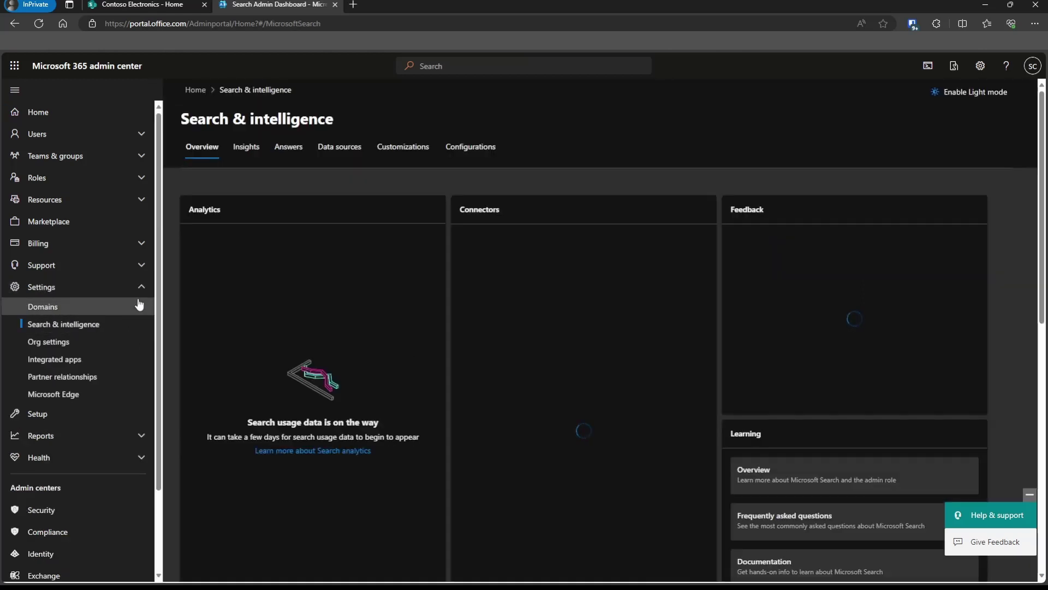
pyautogui.click(286, 153)
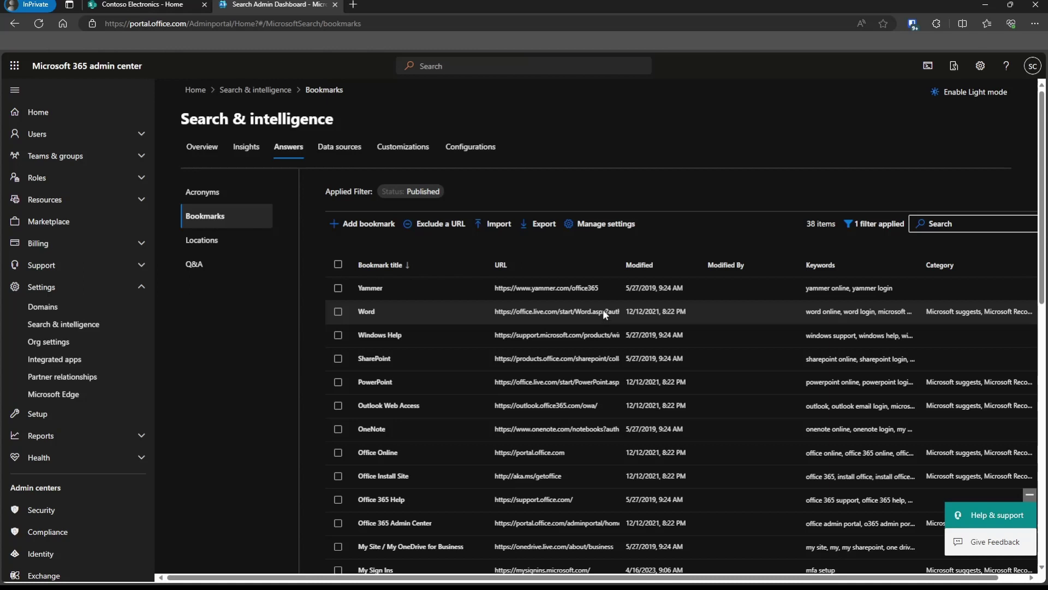
pyautogui.hotkey('ctrl', 'shift', 'Tab')
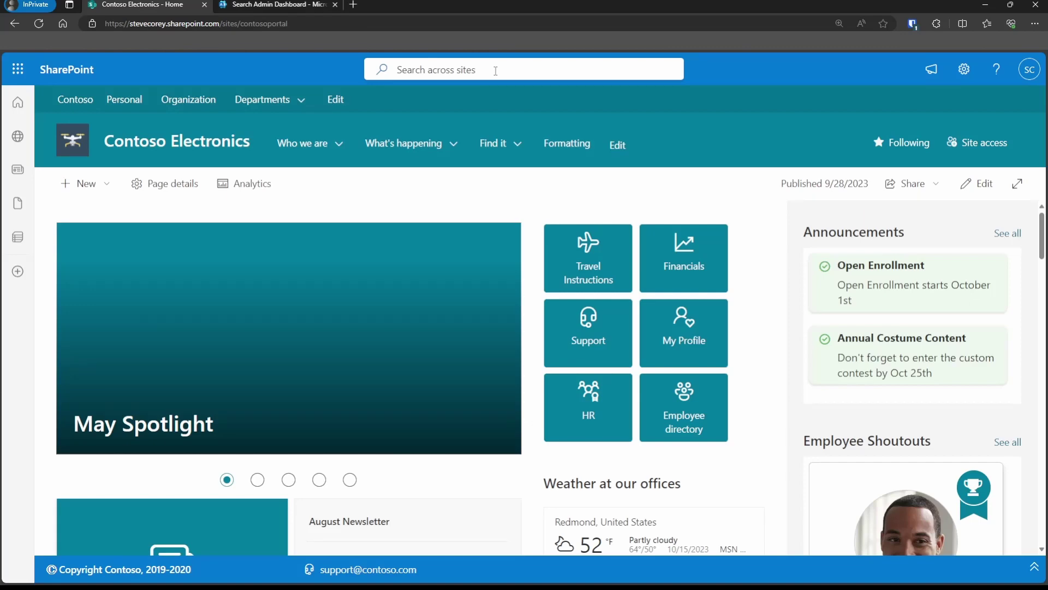
# - Search SharePoint for 'yammer' so the Yammer bookmark answer leads the results
pyautogui.click(496, 71)
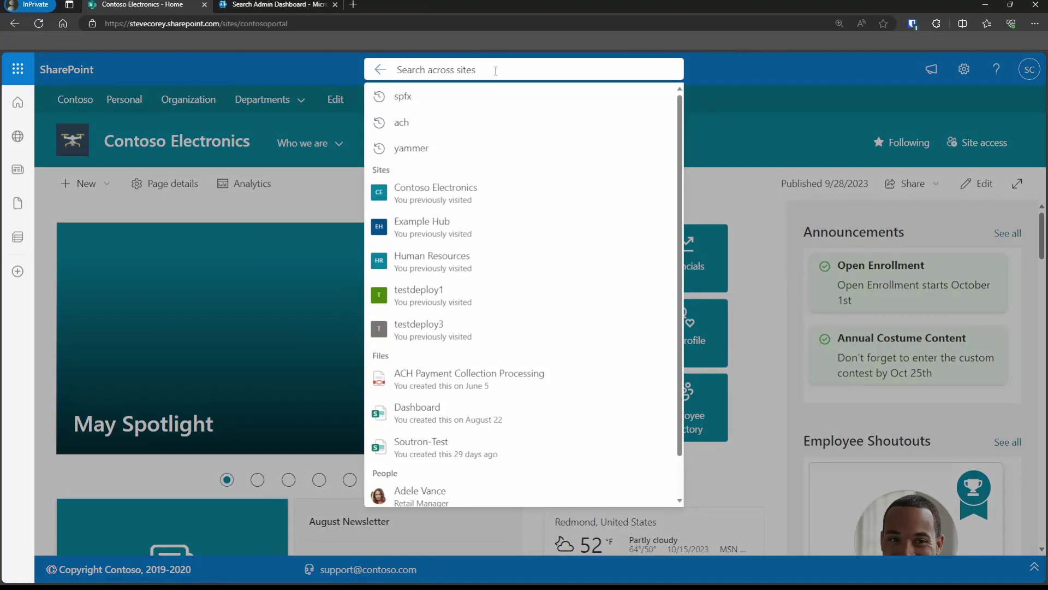
pyautogui.write('yammer')
pyautogui.press('Return')
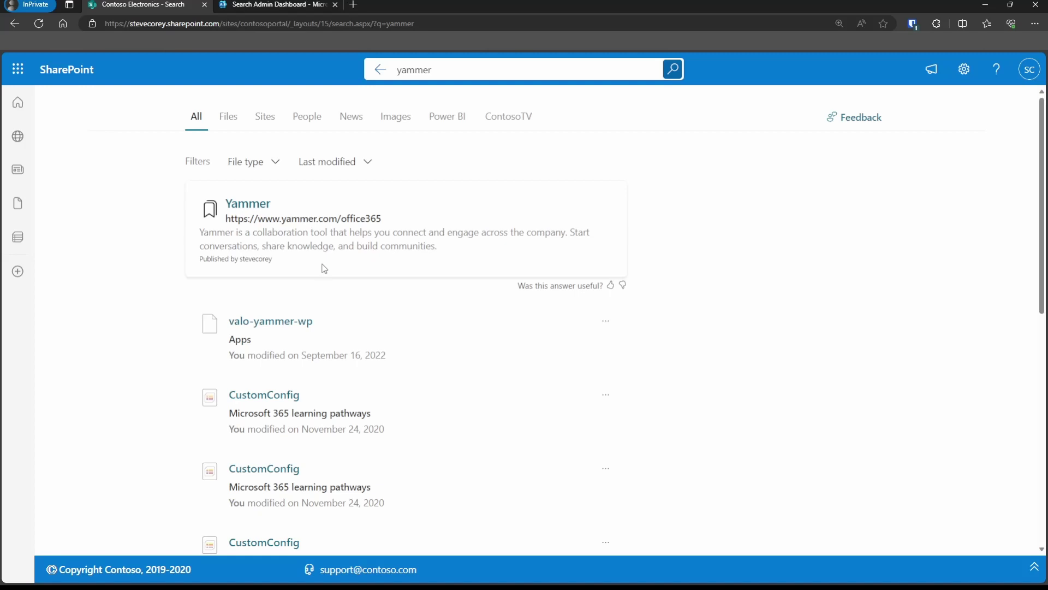
# - Inspect the Yammer bookmark's details and edit form in the admin list without changing anything
pyautogui.click(275, 5)
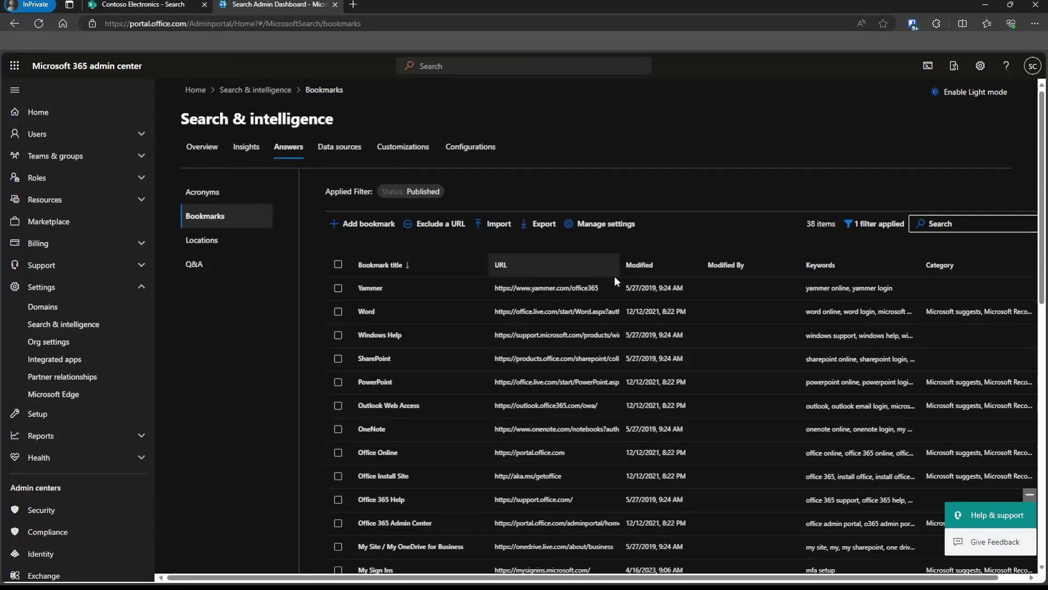
pyautogui.click(712, 288)
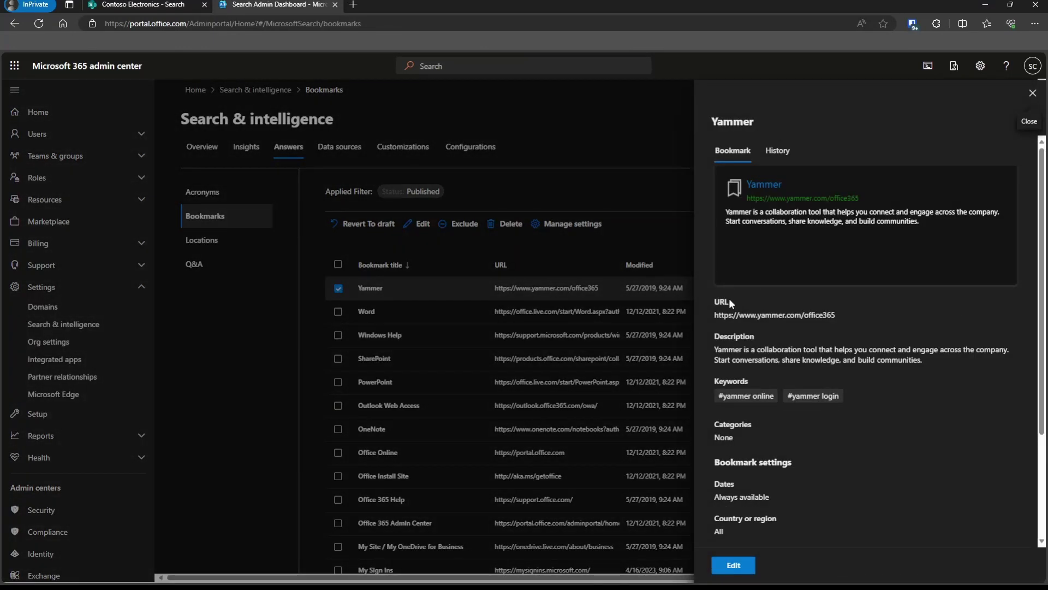
pyautogui.click(734, 565)
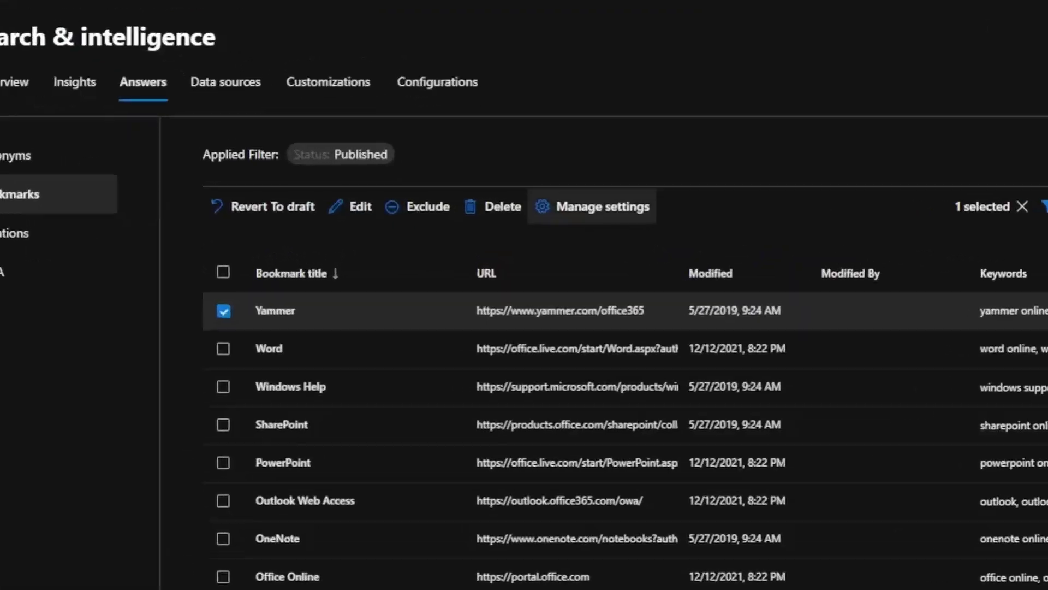
# - Set recommended bookmarks to 'Automatically publish recommended bookmarks for your users' and close the settings panel
pyautogui.click(686, 185)
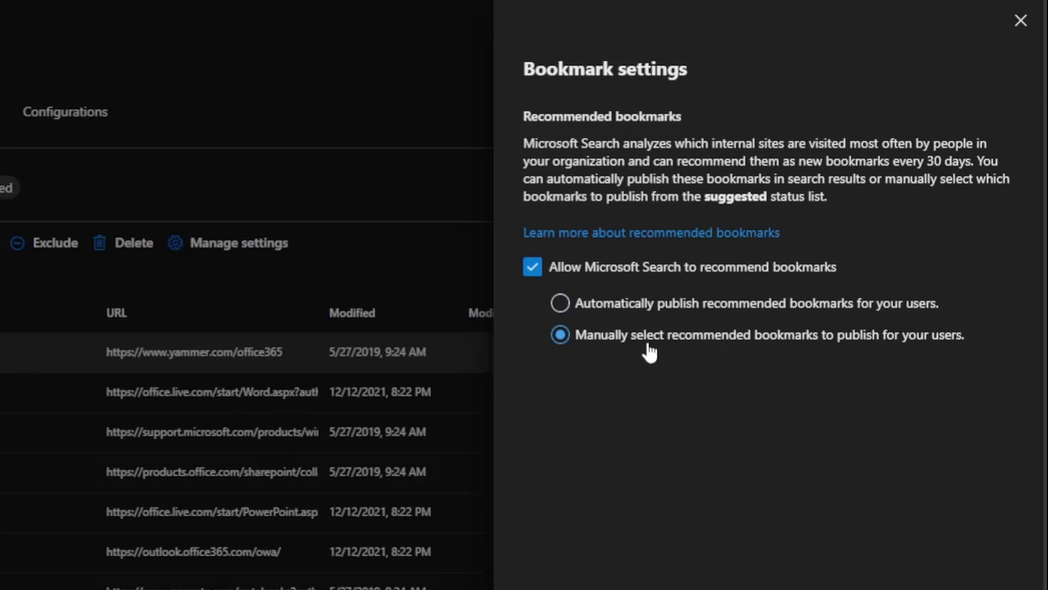
pyautogui.click(650, 351)
pyautogui.click(672, 305)
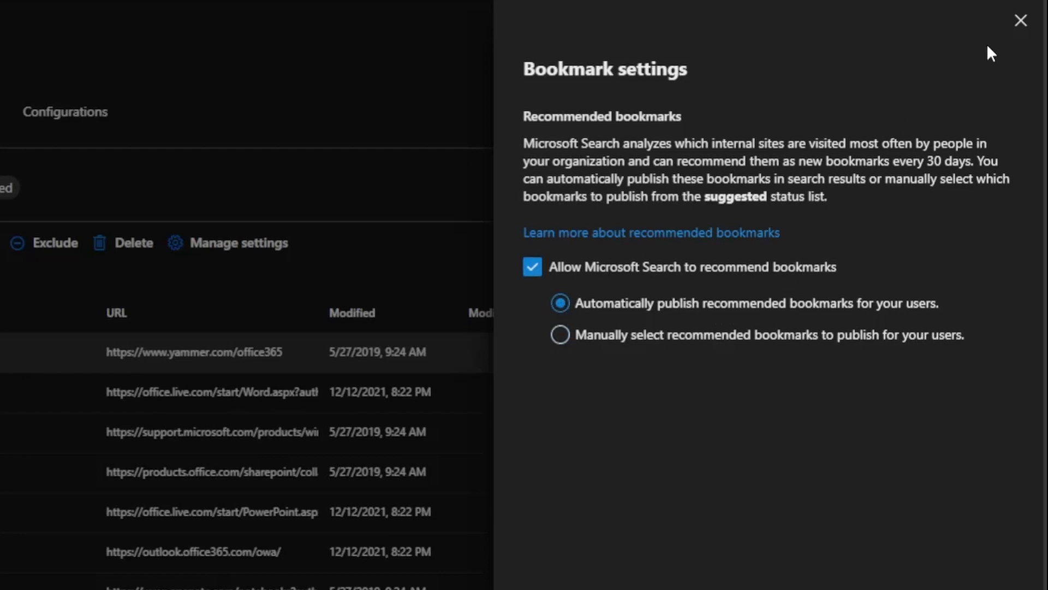
pyautogui.click(1020, 21)
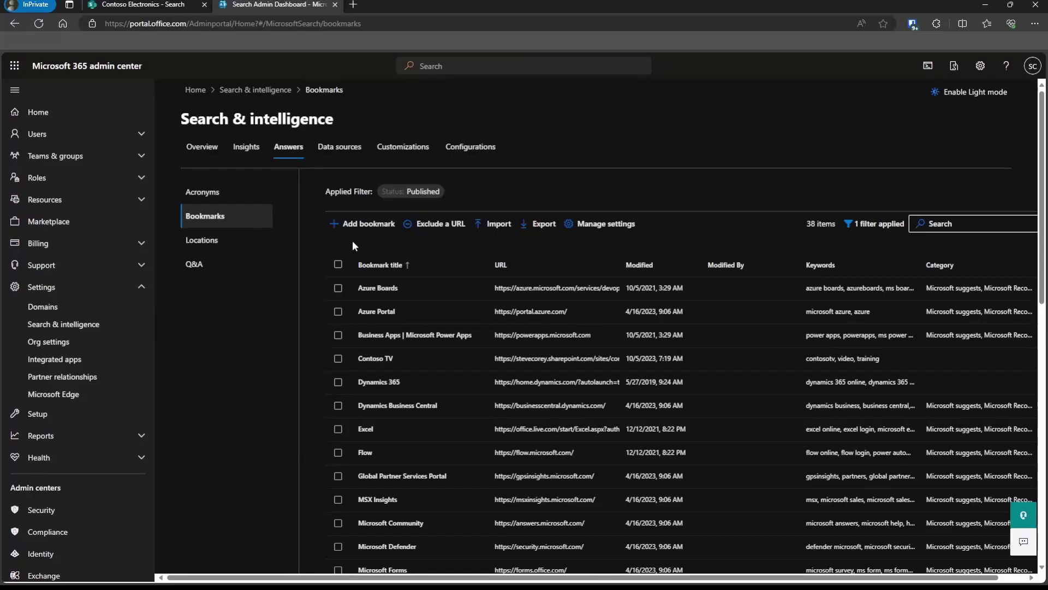
# - Draft bookmark 'Policies And Procedures' with URL, description, keyword p&p, reserved keyword 'policies and procedures', category 'corporate links'
pyautogui.click(382, 229)
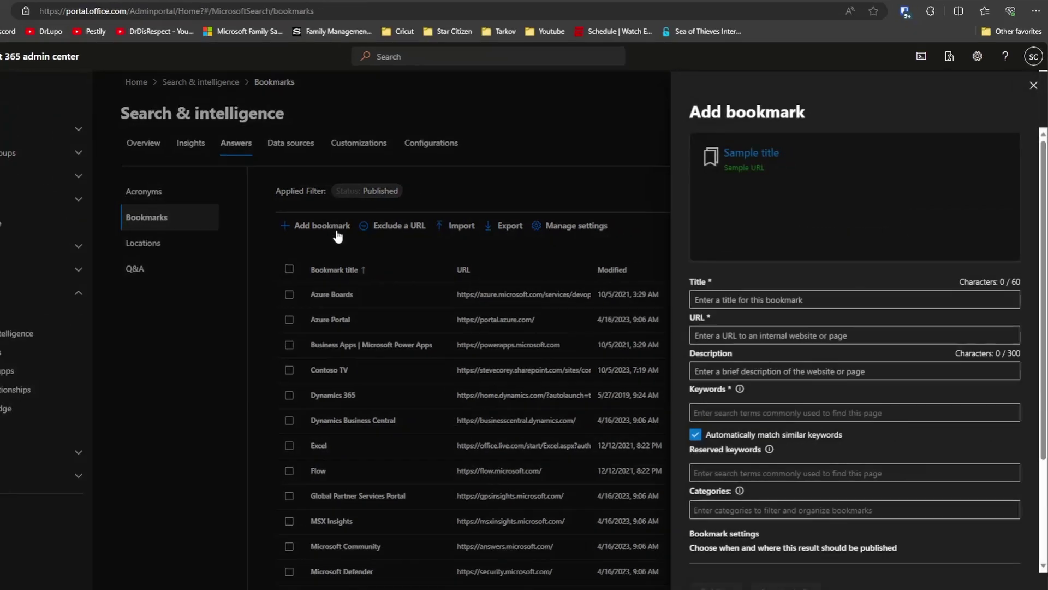
pyautogui.click(795, 300)
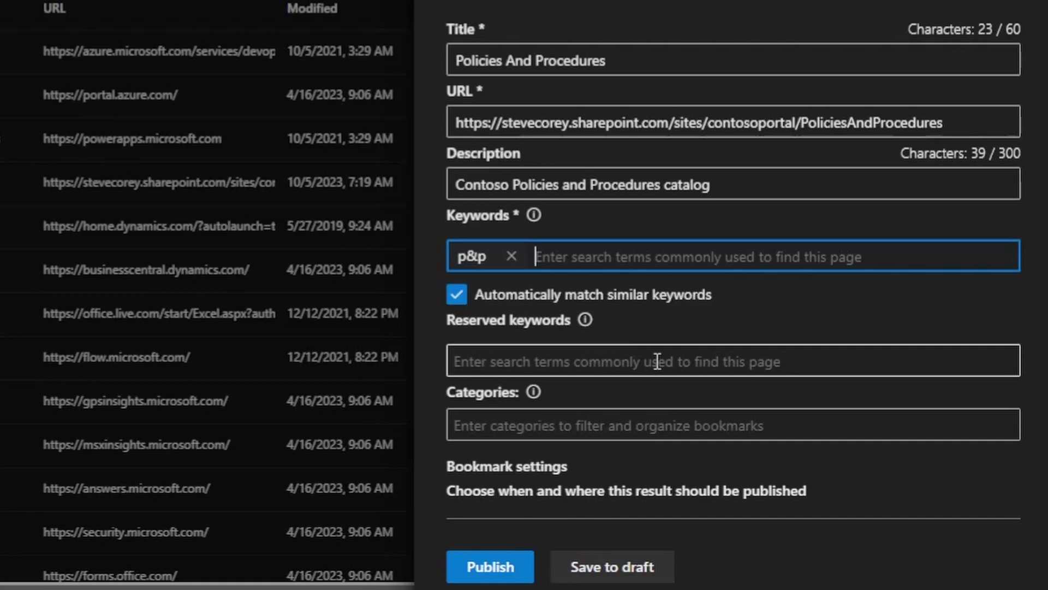
pyautogui.click(657, 361)
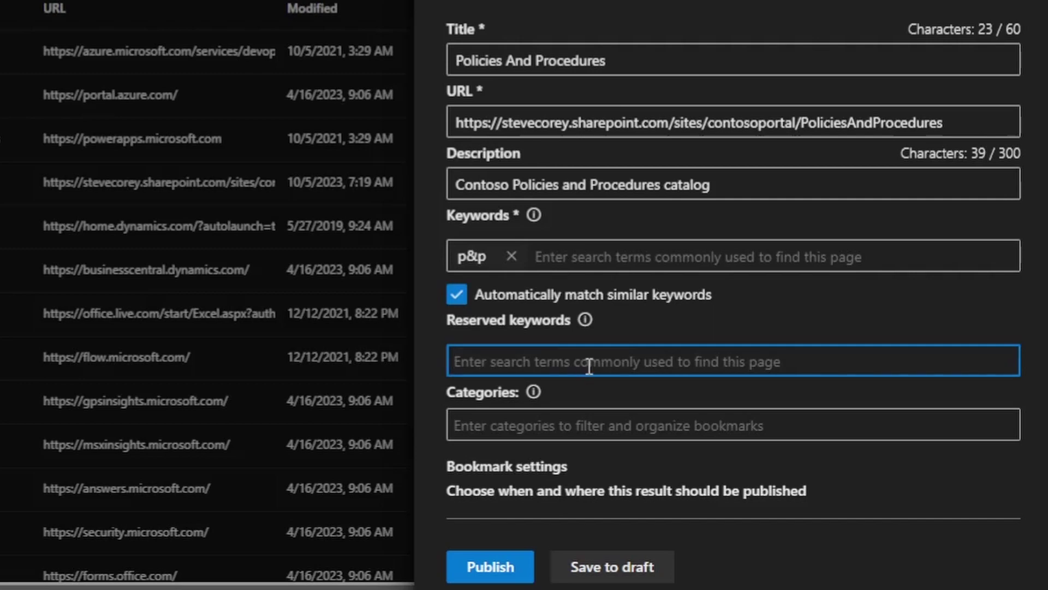
pyautogui.write('Policies And Procedures')
pyautogui.press('Return')
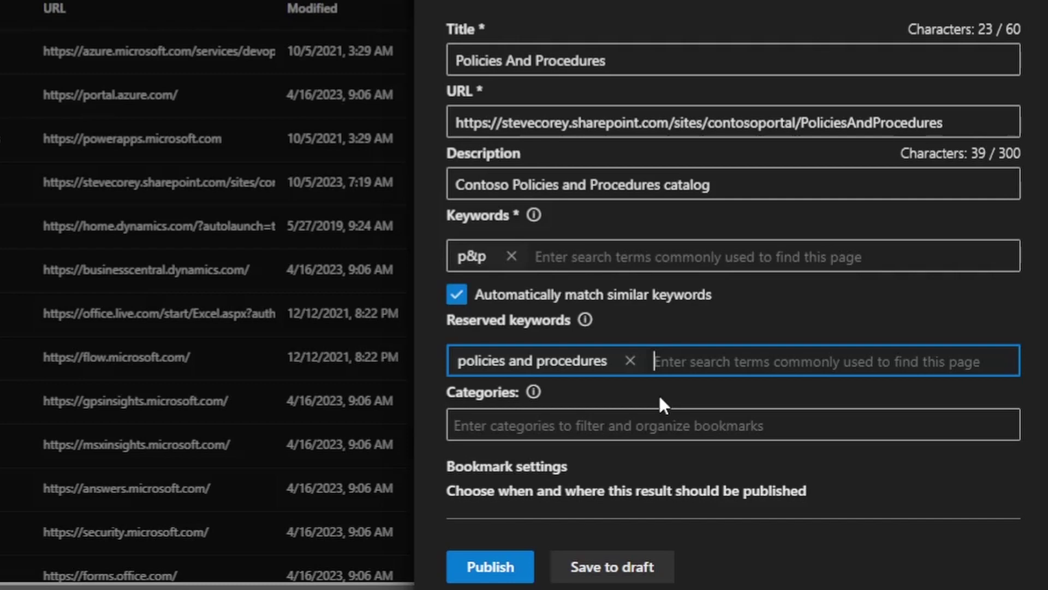
pyautogui.click(652, 417)
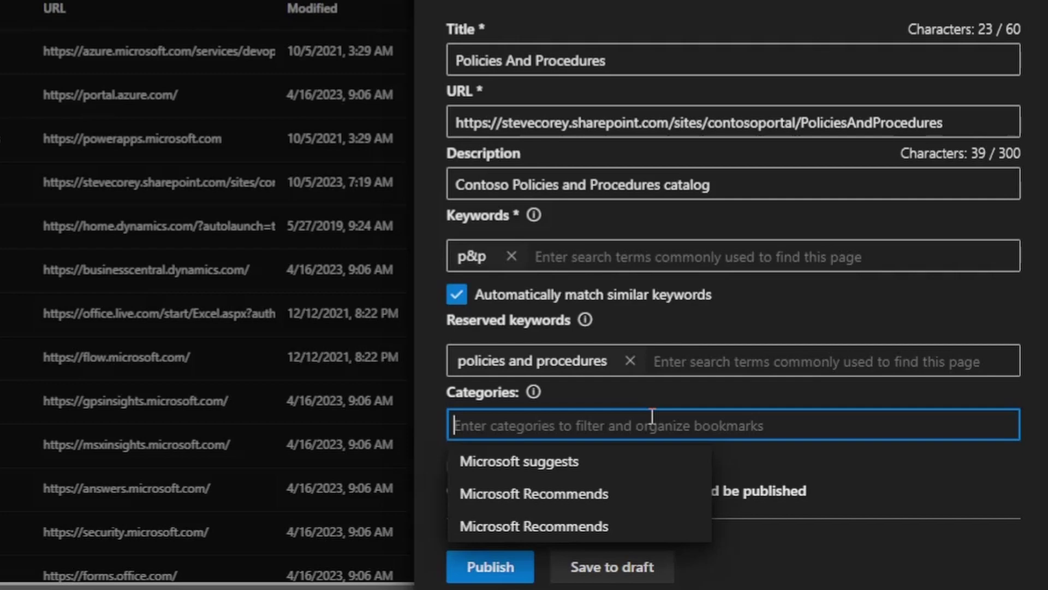
pyautogui.write('c')
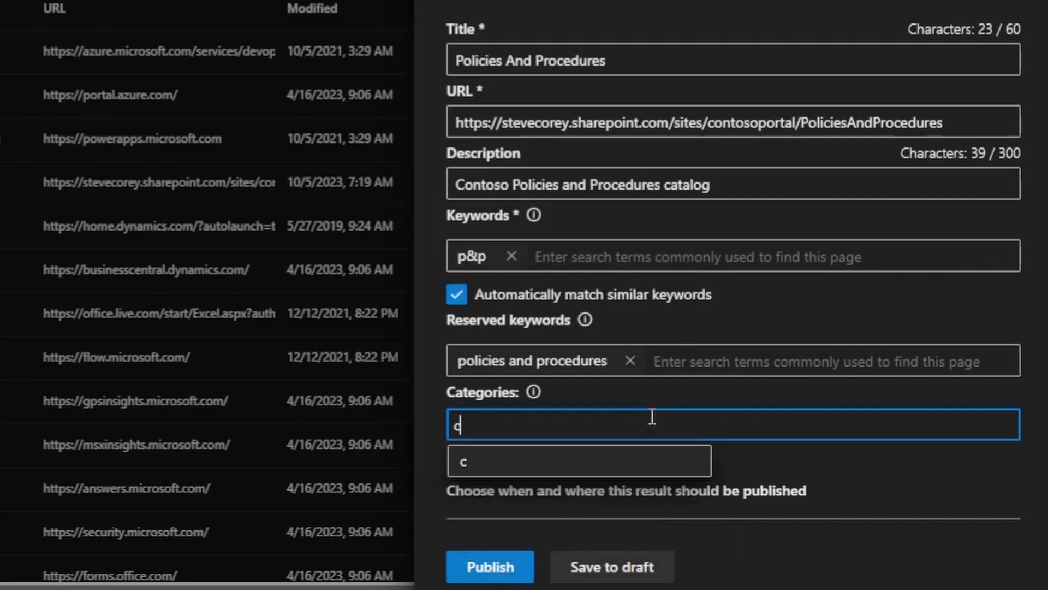
pyautogui.write('orporate links')
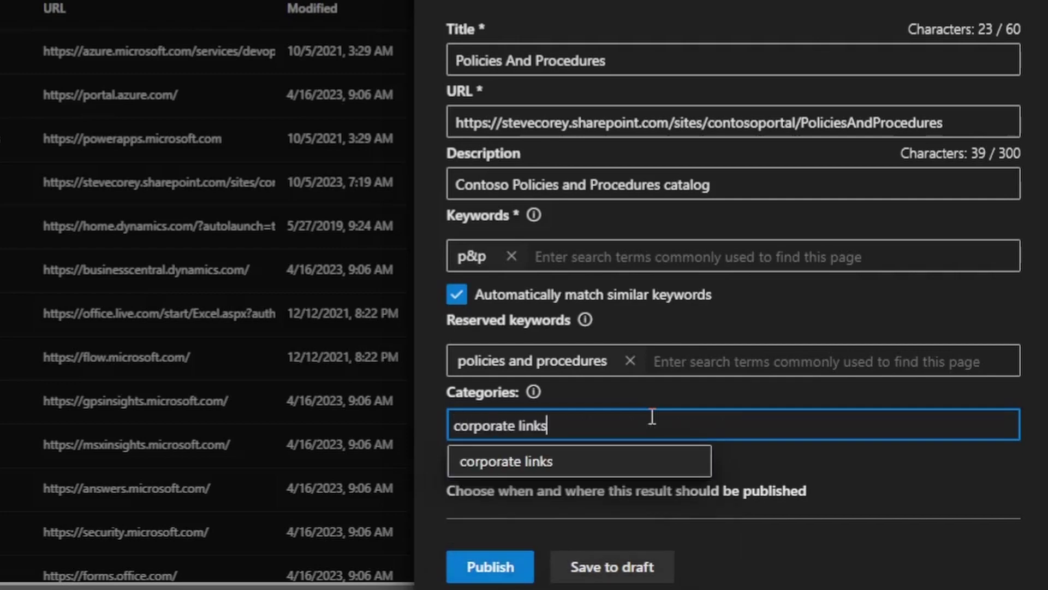
pyautogui.press('Return')
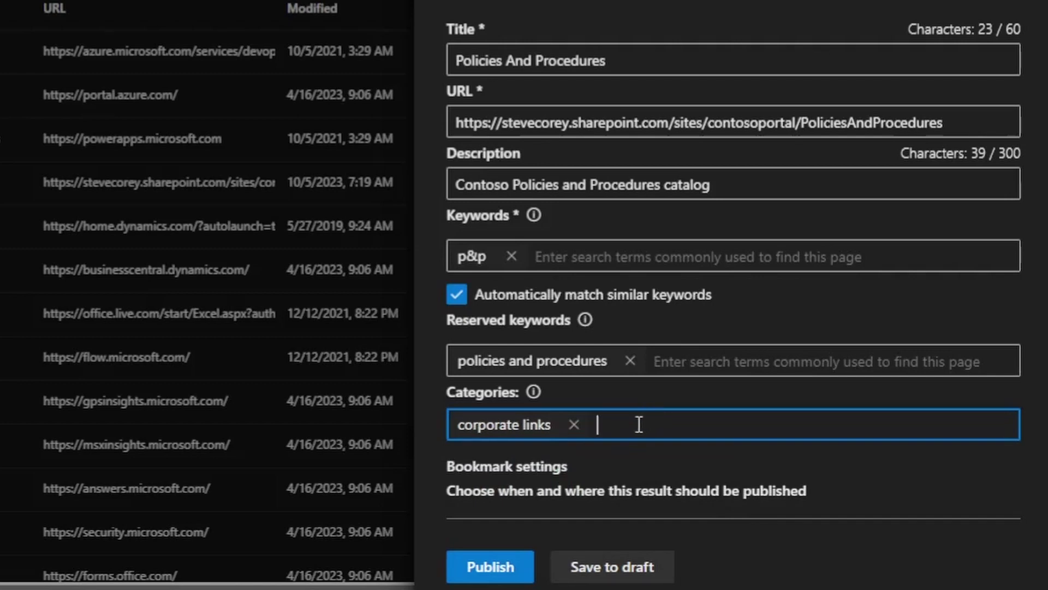
# - Review the Dates, region, Groups, Device & OS, Targeted variations and PowerApp defaults, then publish the bookmark
pyautogui.scroll(-4, 595, 456)
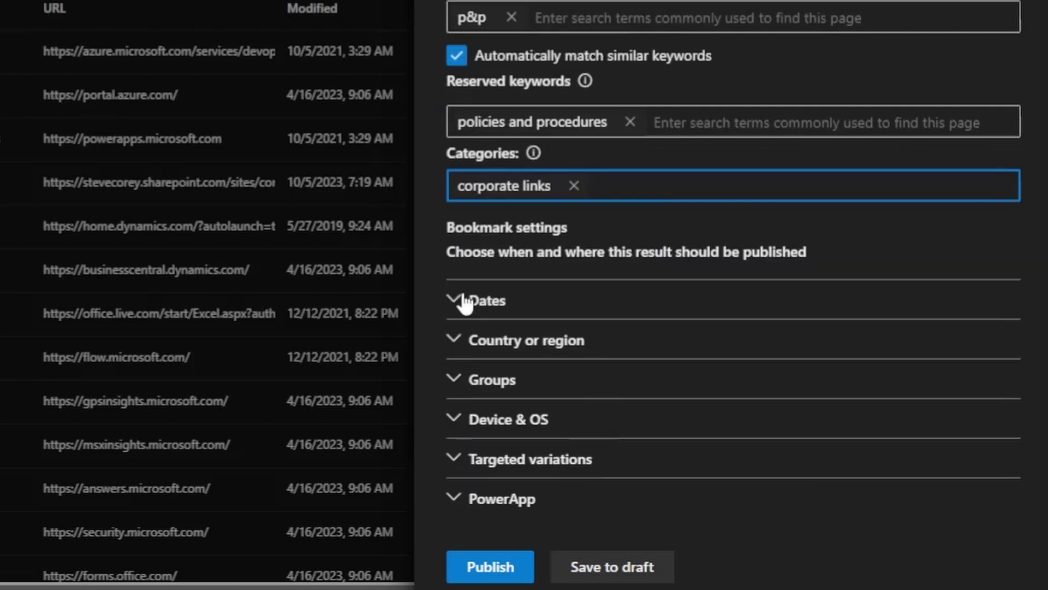
pyautogui.click(465, 300)
pyautogui.scroll(-2, 465, 303)
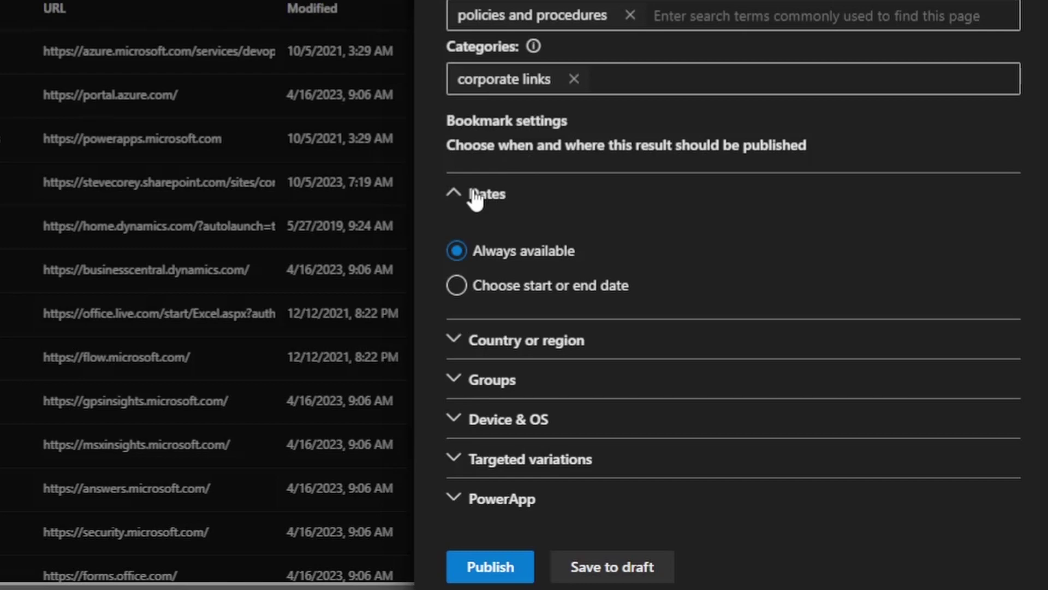
pyautogui.click(465, 342)
pyautogui.scroll(-2, 464, 341)
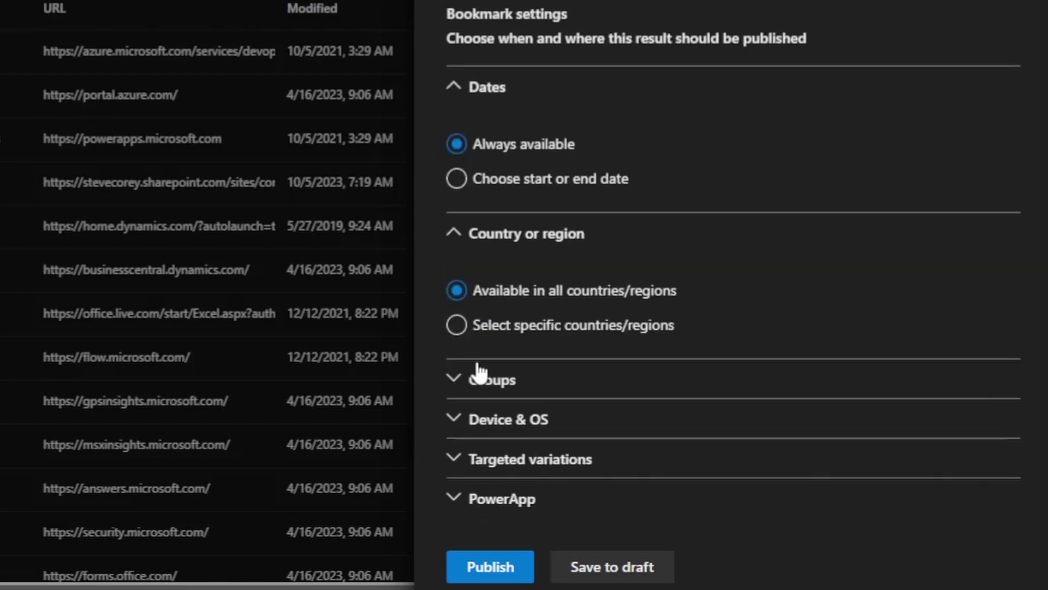
pyautogui.click(463, 381)
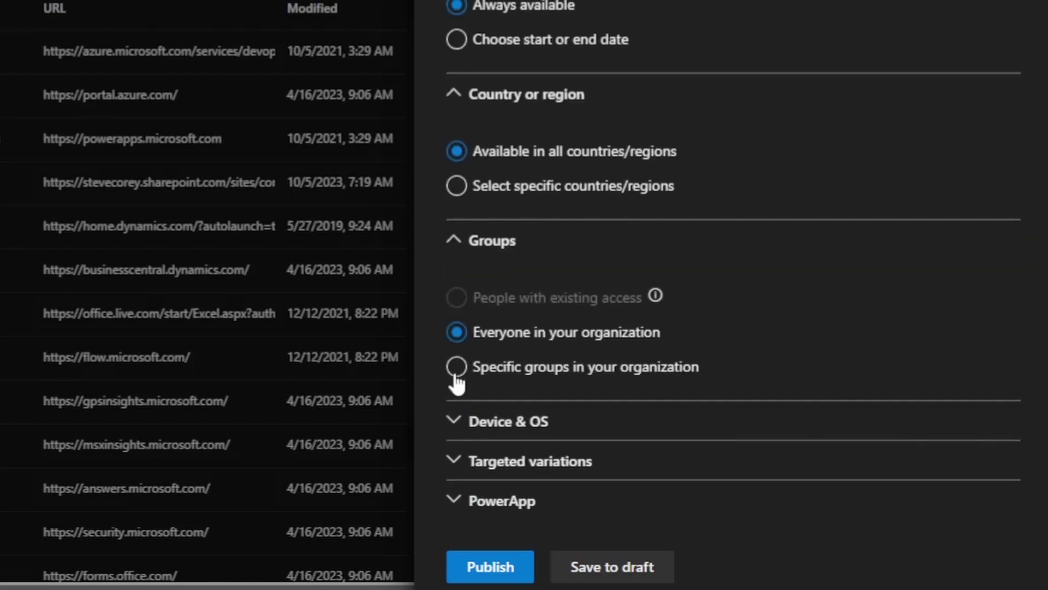
pyautogui.click(461, 425)
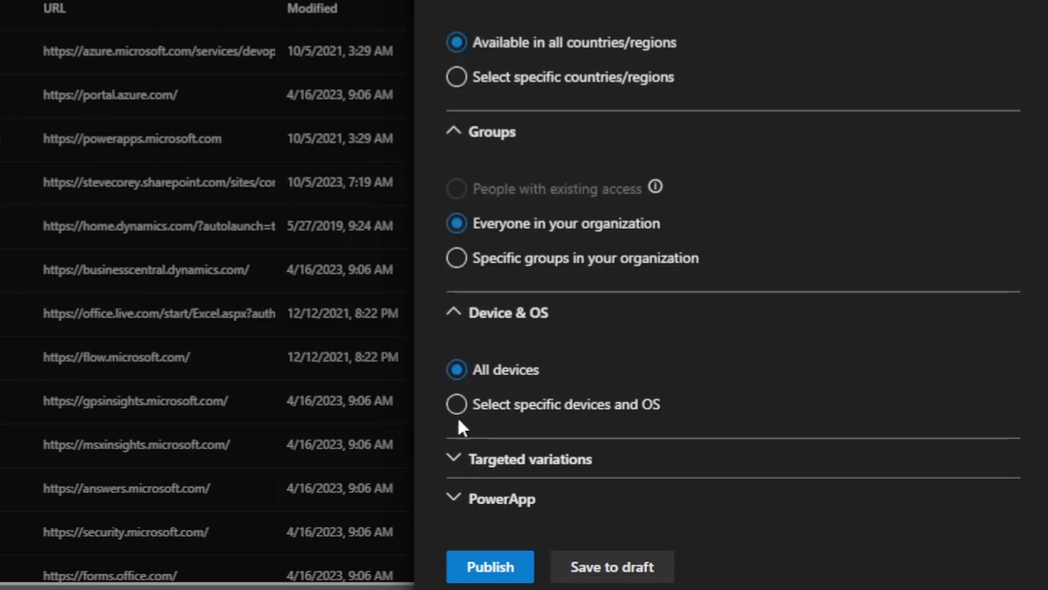
pyautogui.click(455, 460)
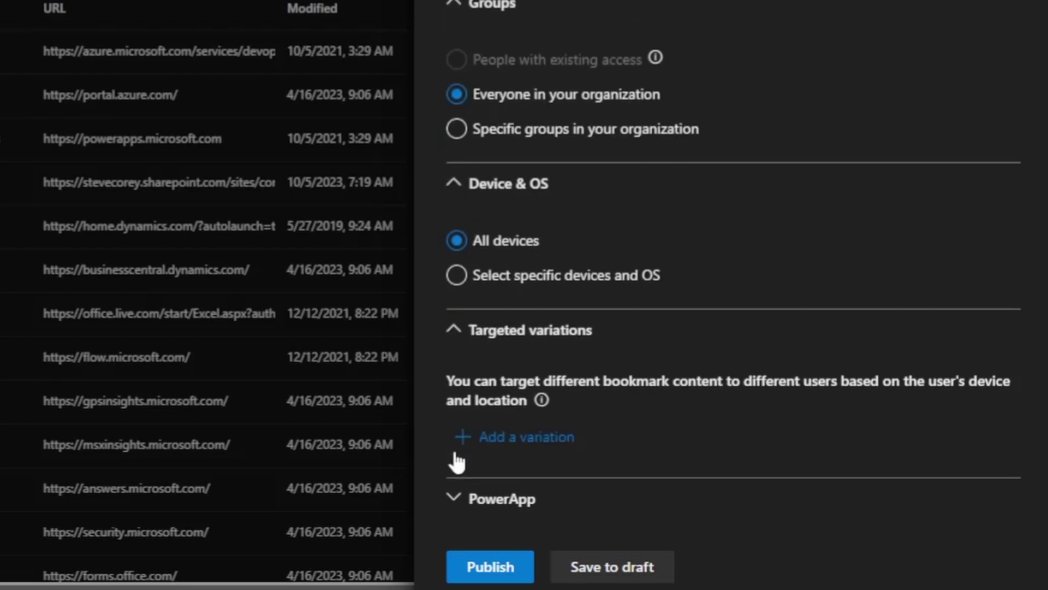
pyautogui.click(461, 498)
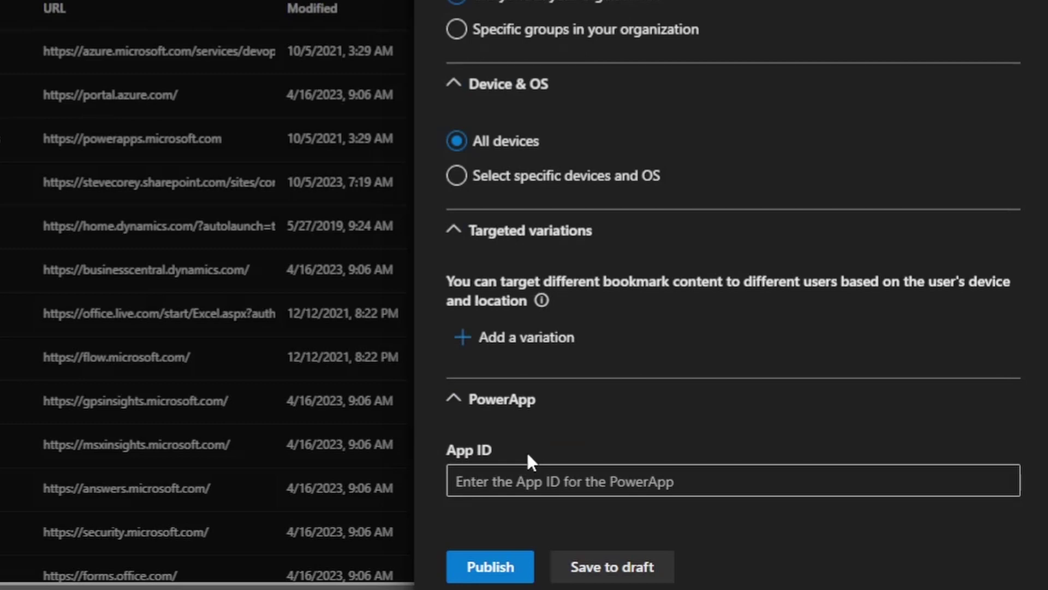
pyautogui.click(496, 562)
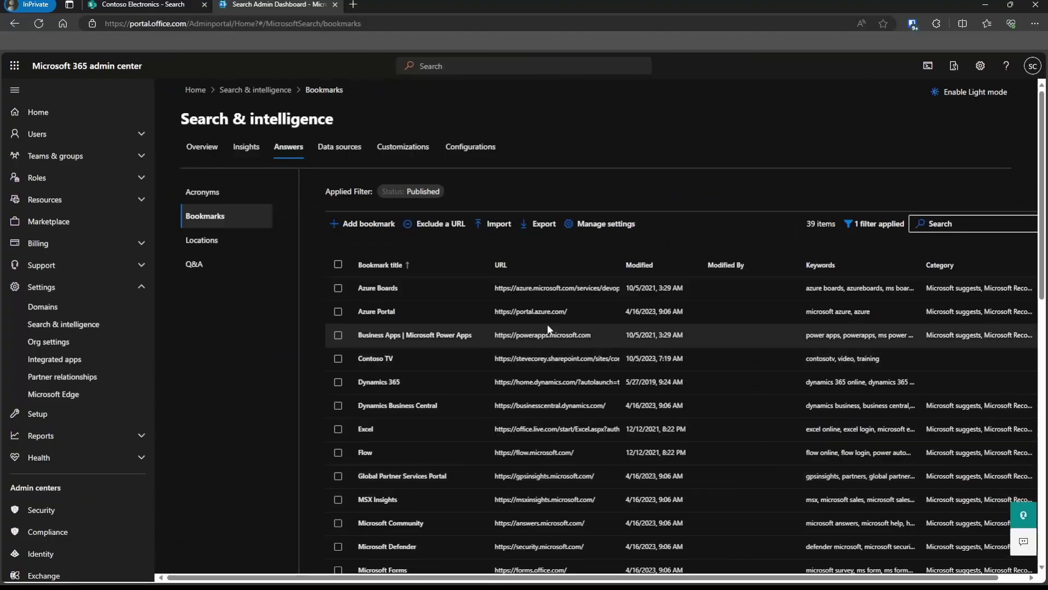
# - Search SharePoint for 'policies and procedures' to confirm the new bookmark tops the results, then return to admin
pyautogui.click(143, 5)
pyautogui.click(448, 69)
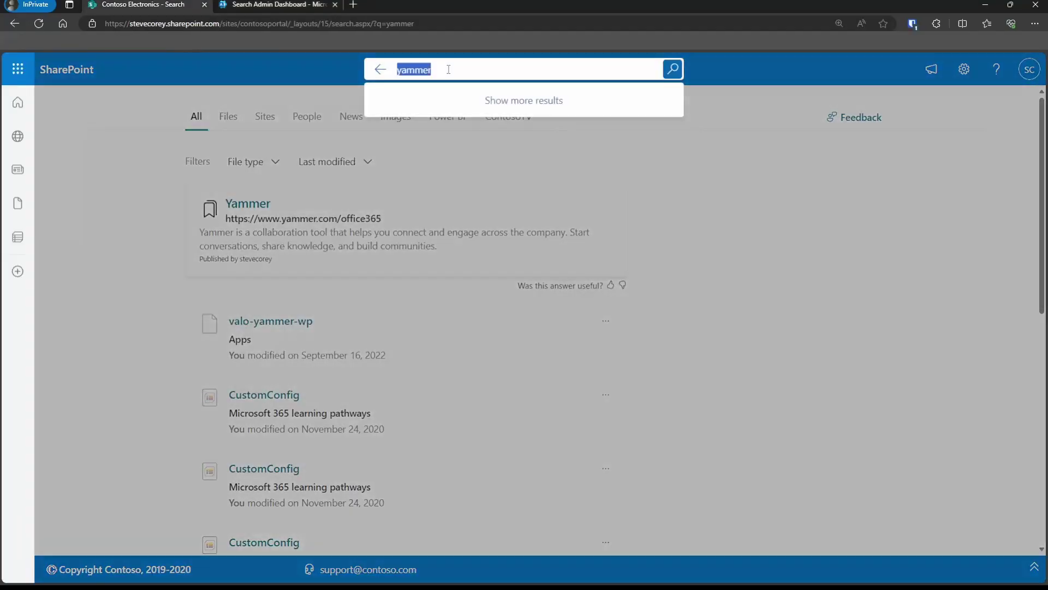
pyautogui.press('BackSpace')
pyautogui.write('poli')
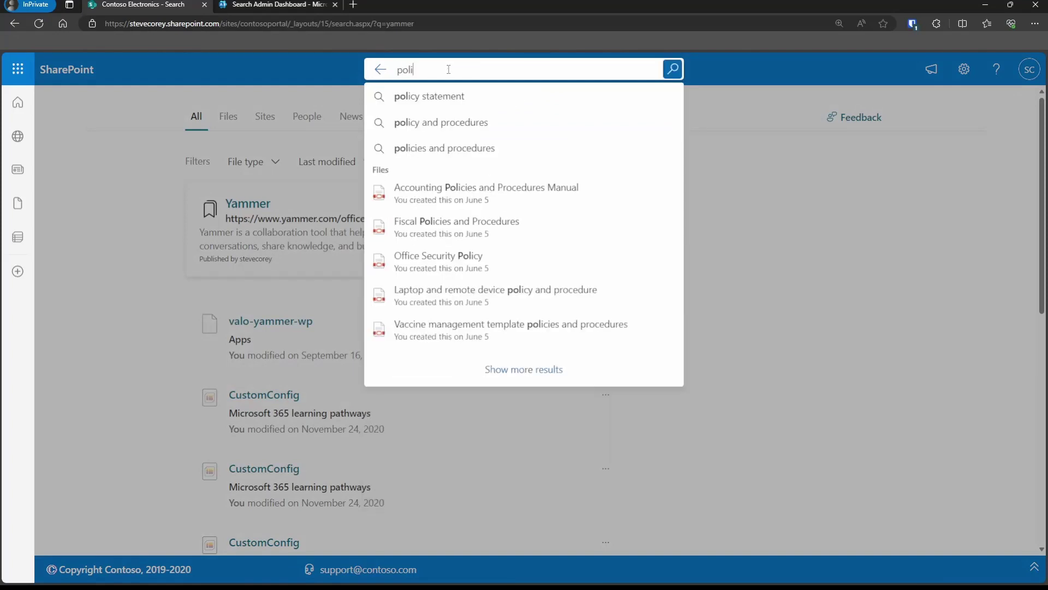
pyautogui.write('cies an')
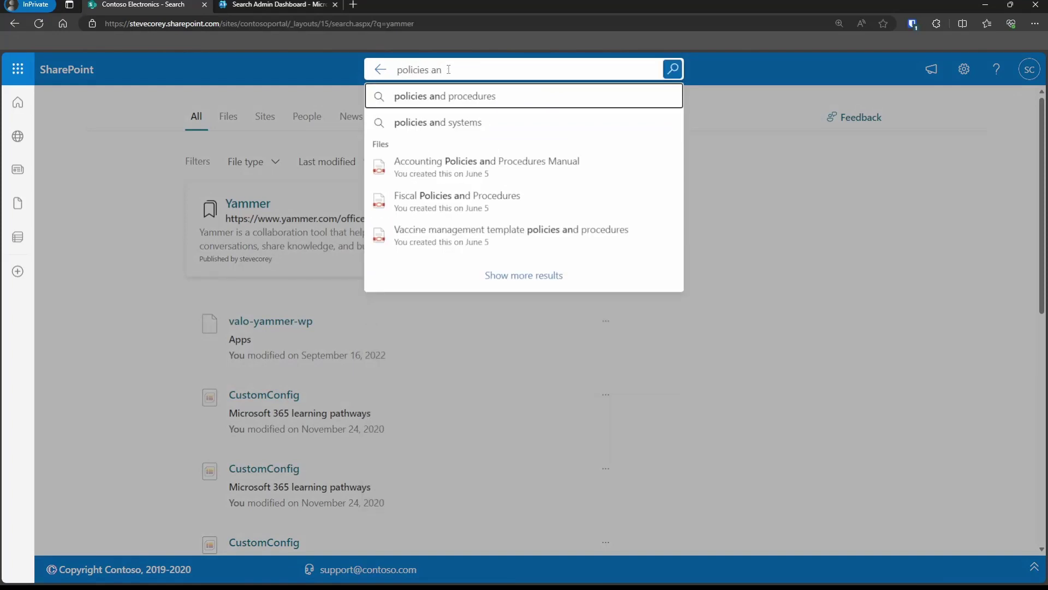
pyautogui.click(460, 94)
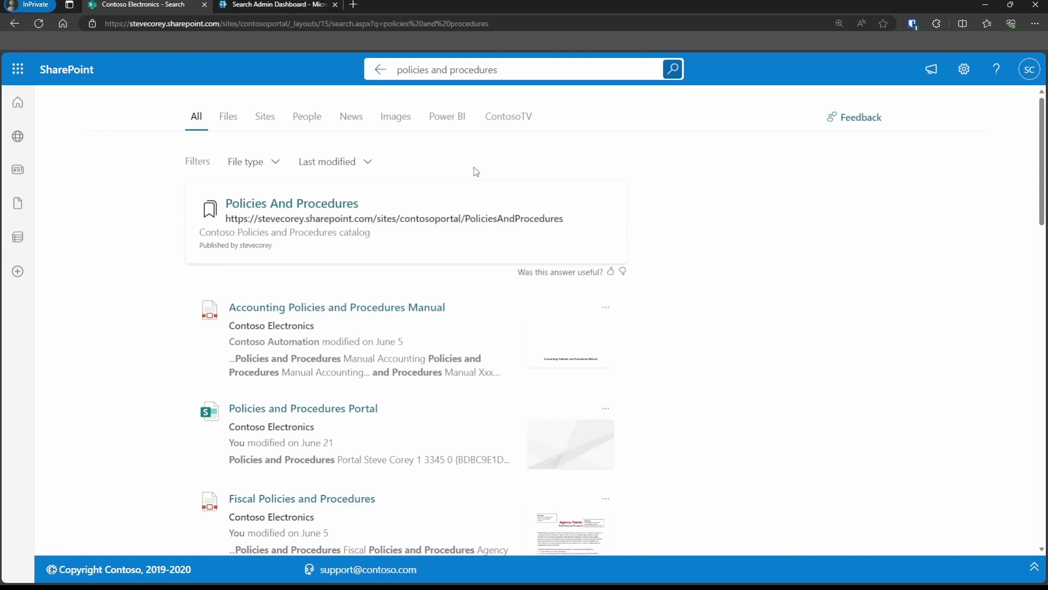
pyautogui.hotkey('ctrl', 'Tab')
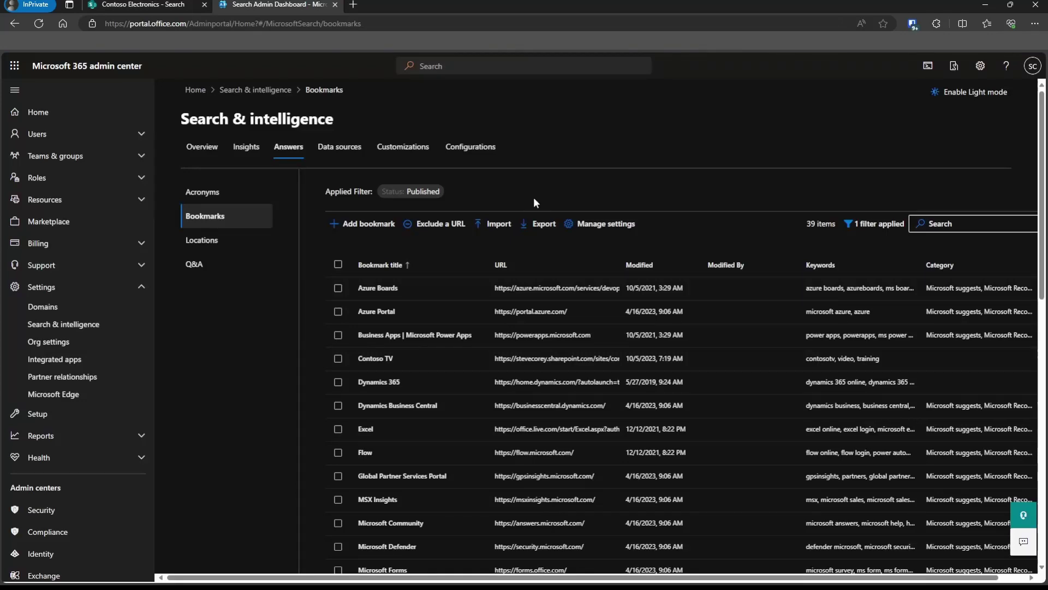
pyautogui.click(455, 226)
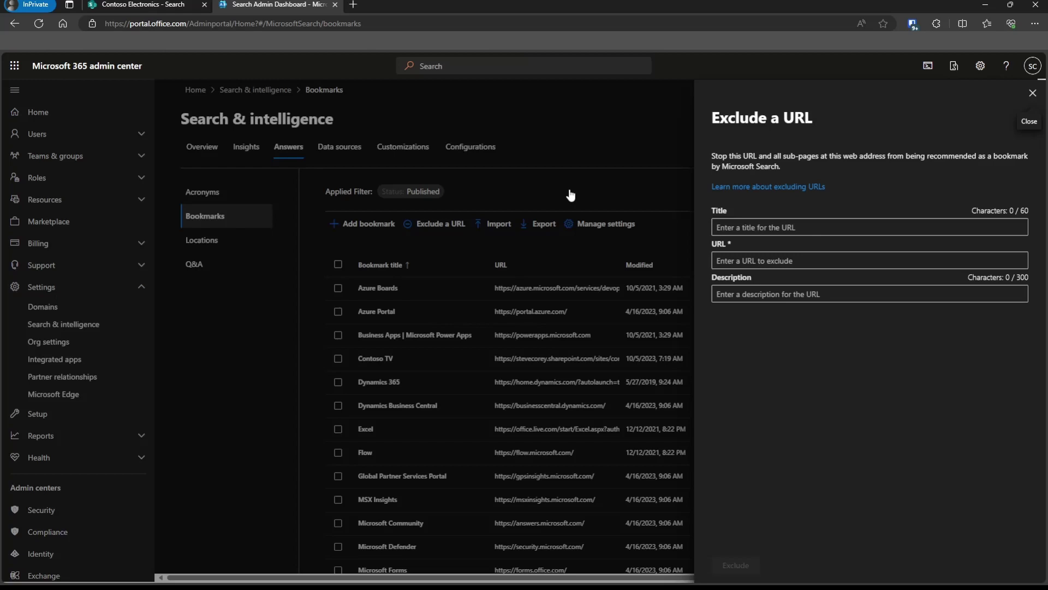
pyautogui.click(1031, 93)
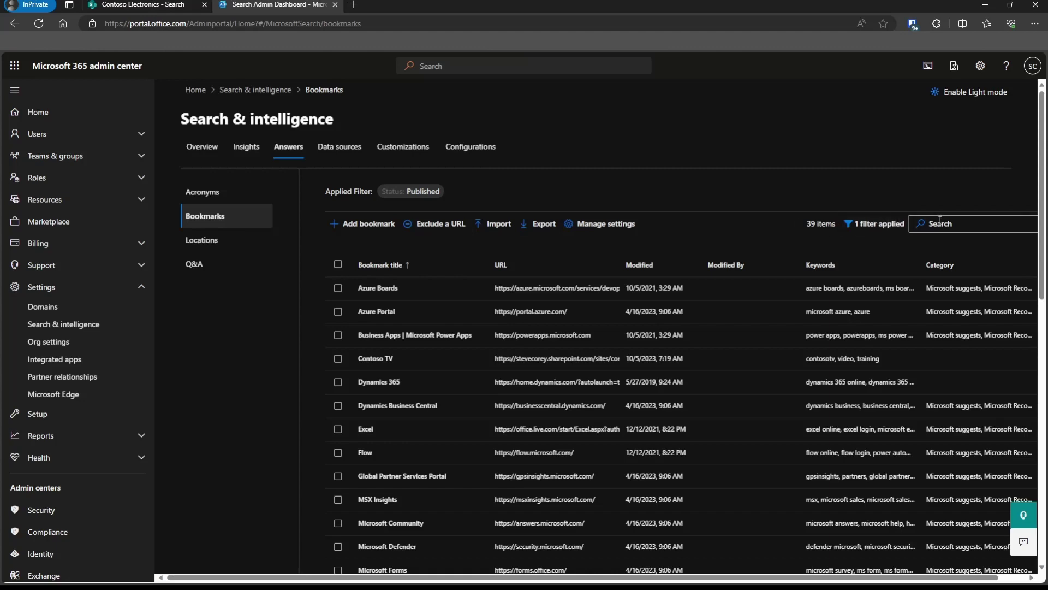
# - Filter bookmarks to Suggested status (17 items) and open the Benefits suggestion's details
pyautogui.click(876, 223)
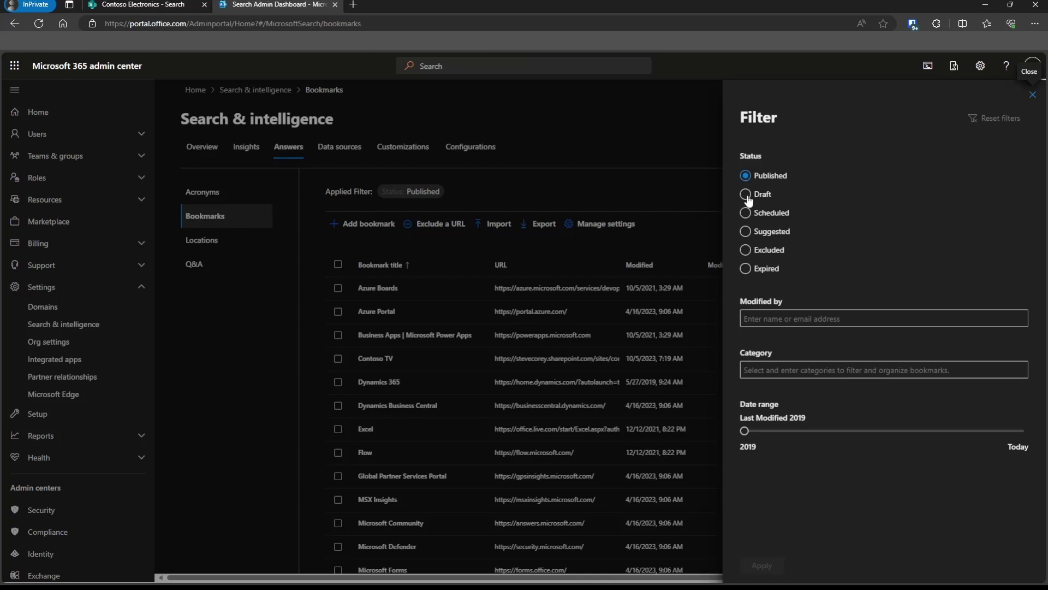
pyautogui.click(746, 231)
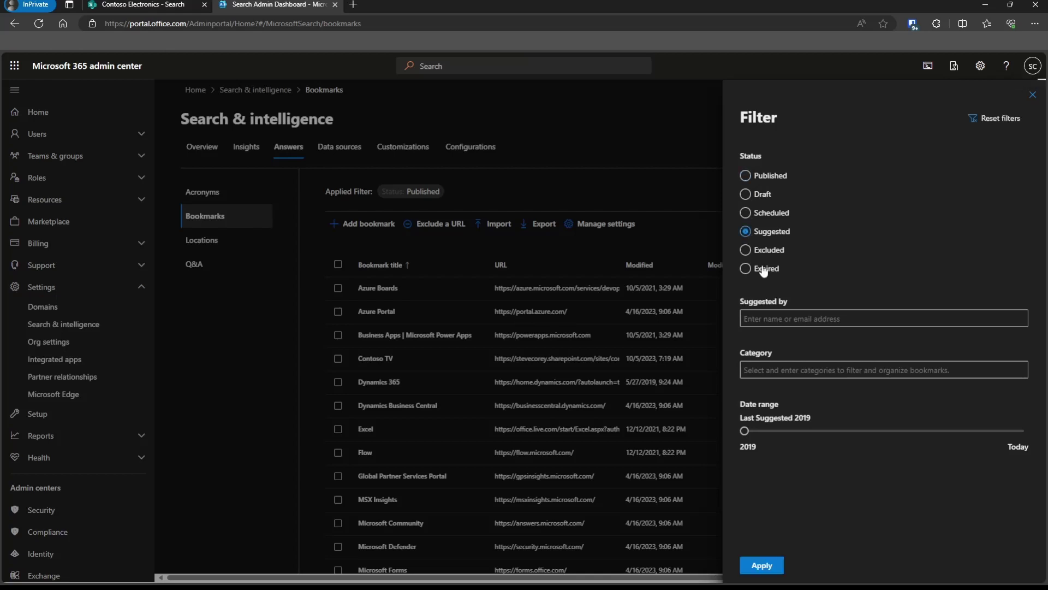
pyautogui.click(762, 566)
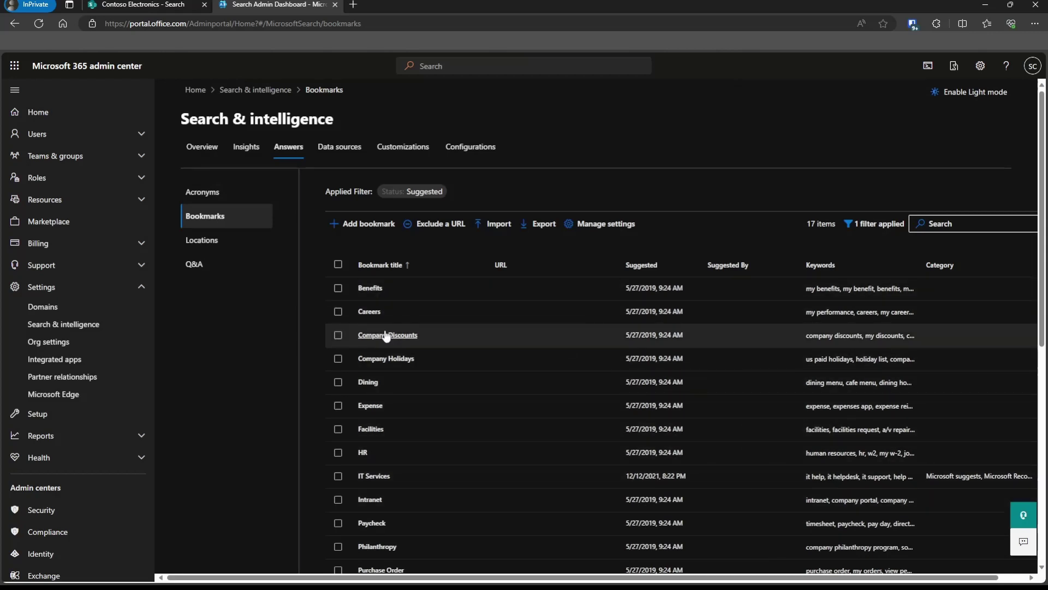
pyautogui.click(372, 289)
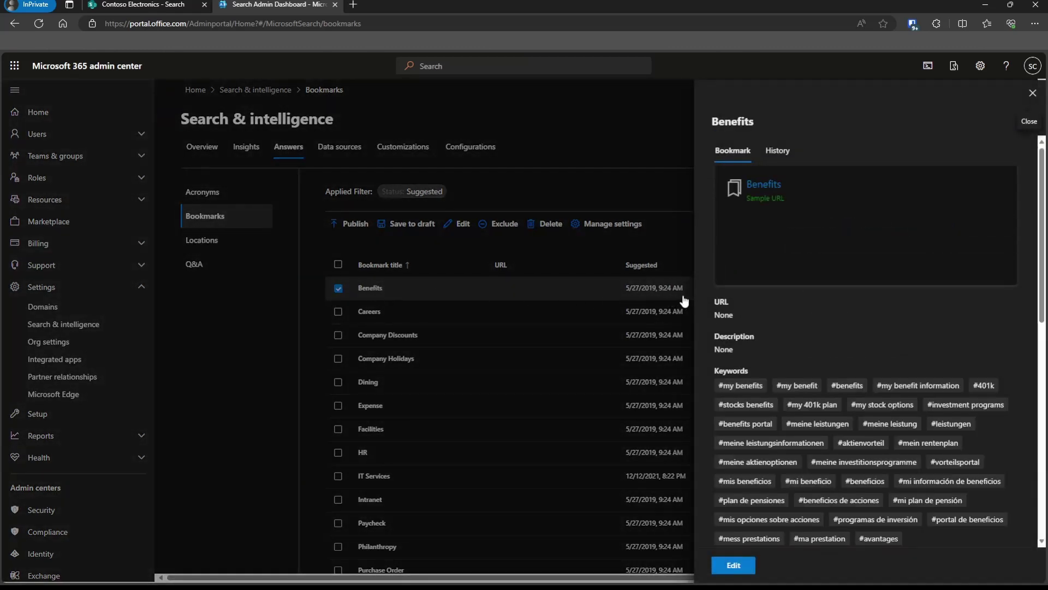
pyautogui.scroll(-3, 810, 391)
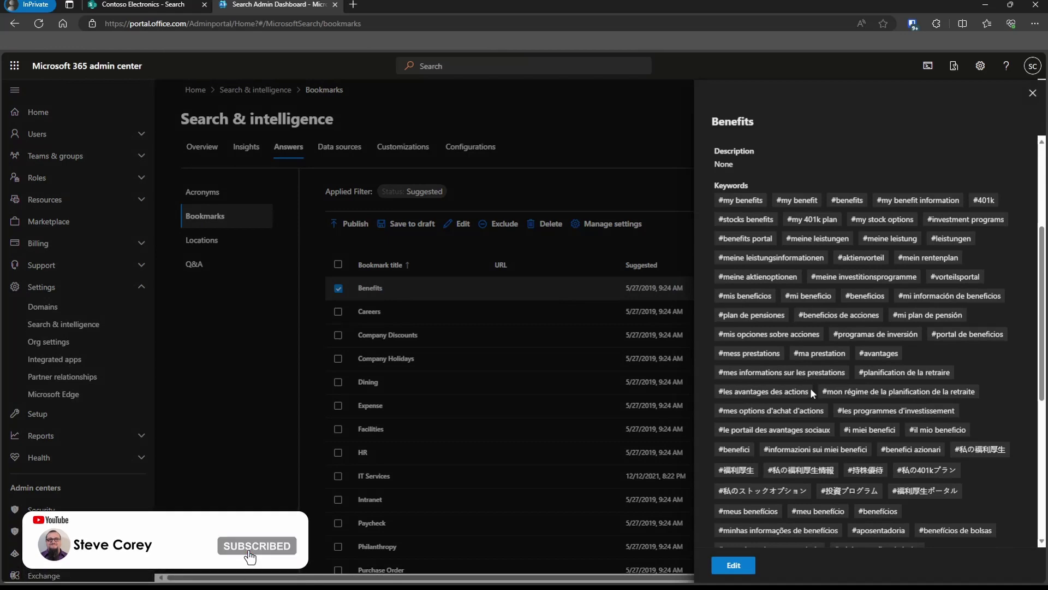
# - Open the Benefits suggestion's edit form and place the cursor in its empty URL field
pyautogui.click(740, 567)
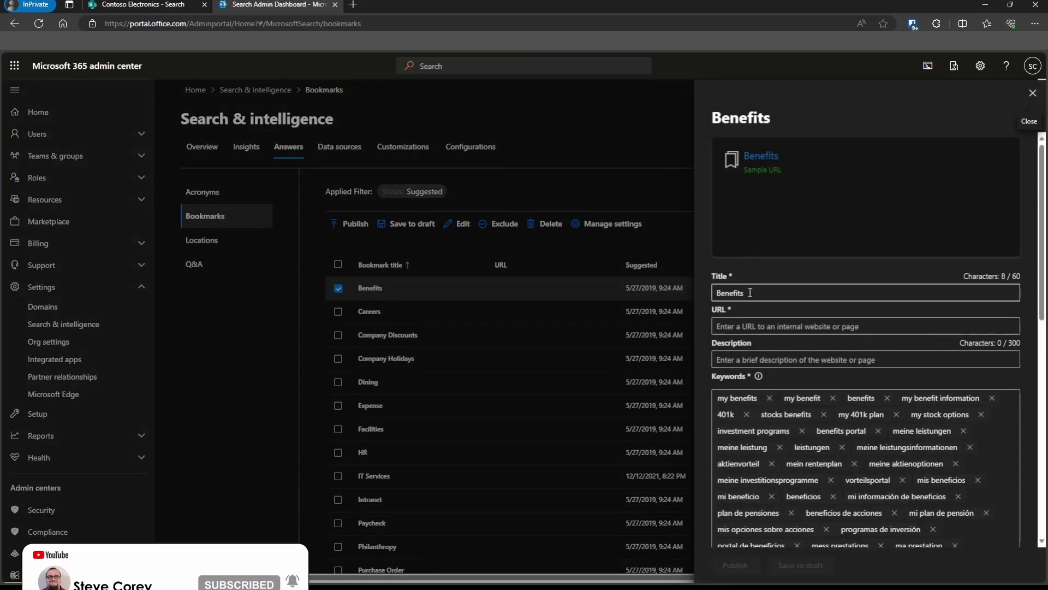
pyautogui.click(780, 326)
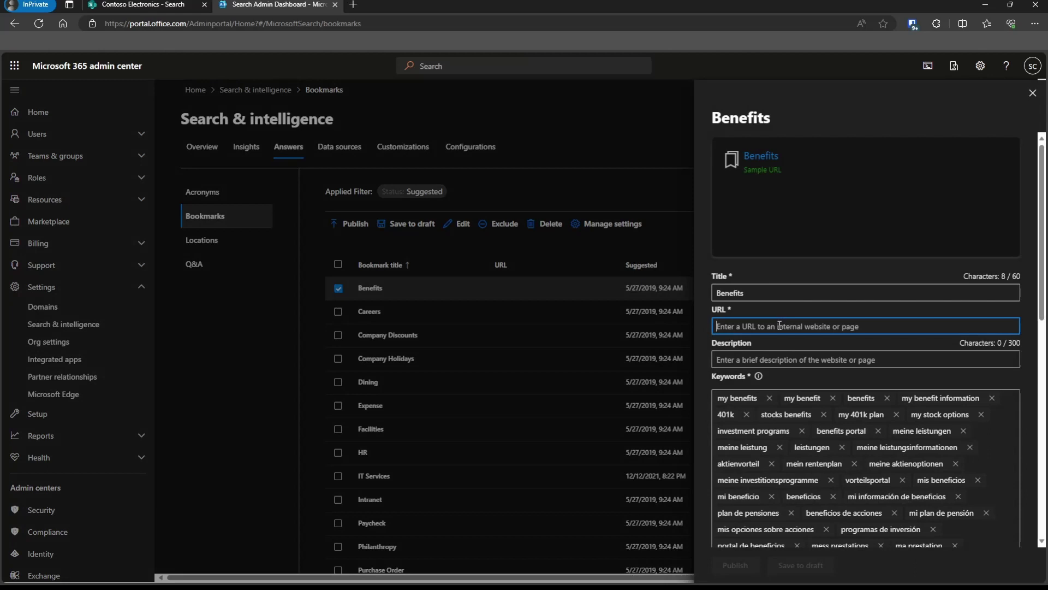